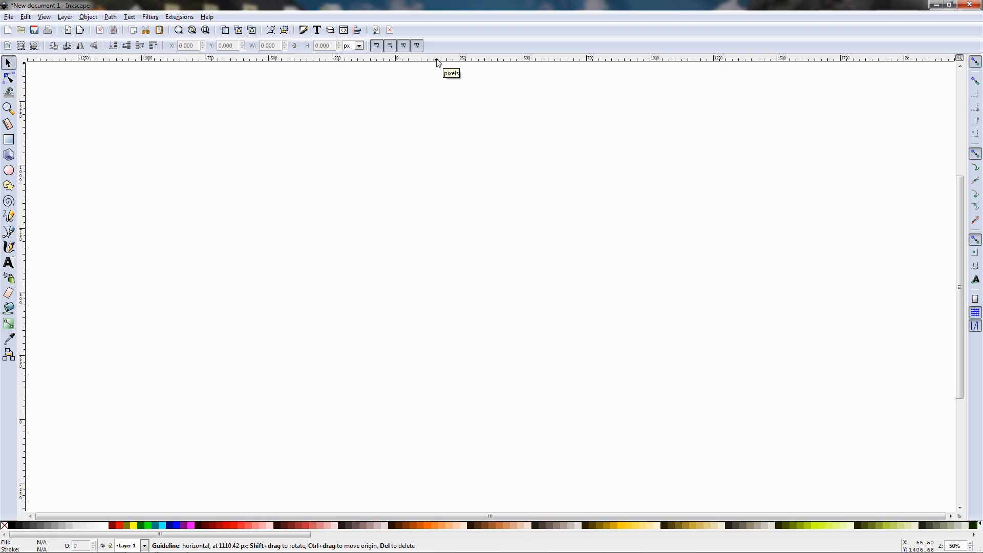
Place three horizontal guides across the upper part of the canvas.
left_click_drag(438, 62, 439, 164)
left_click_drag(444, 63, 446, 190)
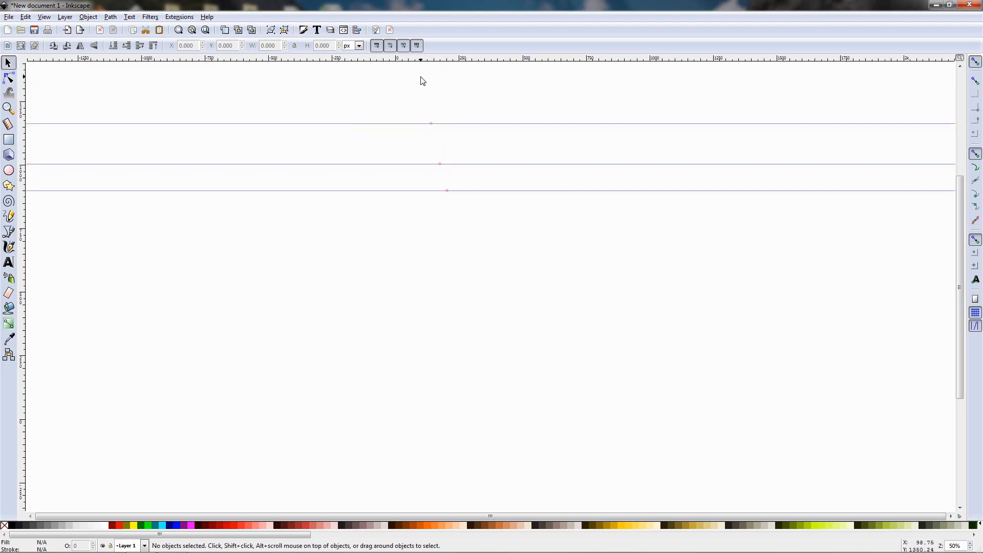
Toggle the visibility of all guides off and on twice.
left_click(443, 59)
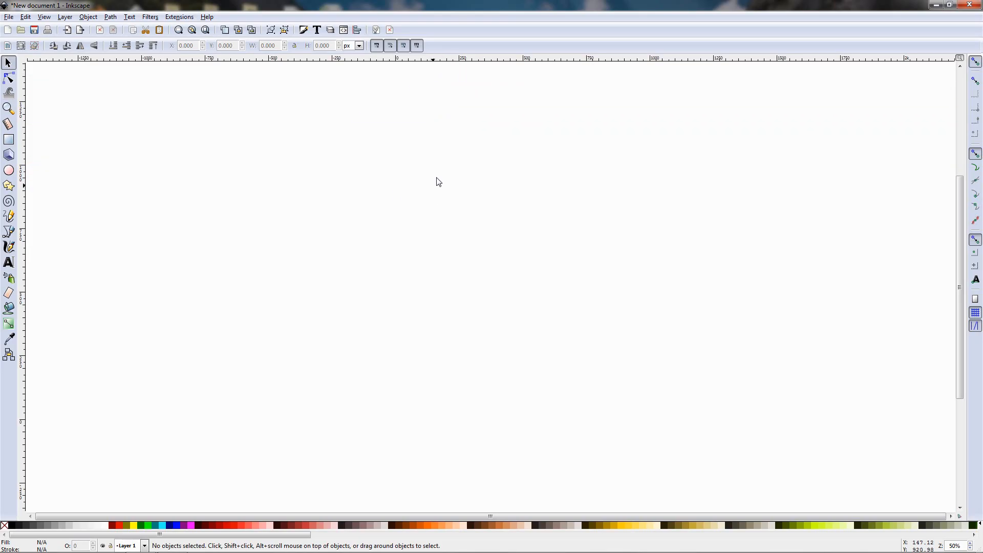
left_click(438, 60)
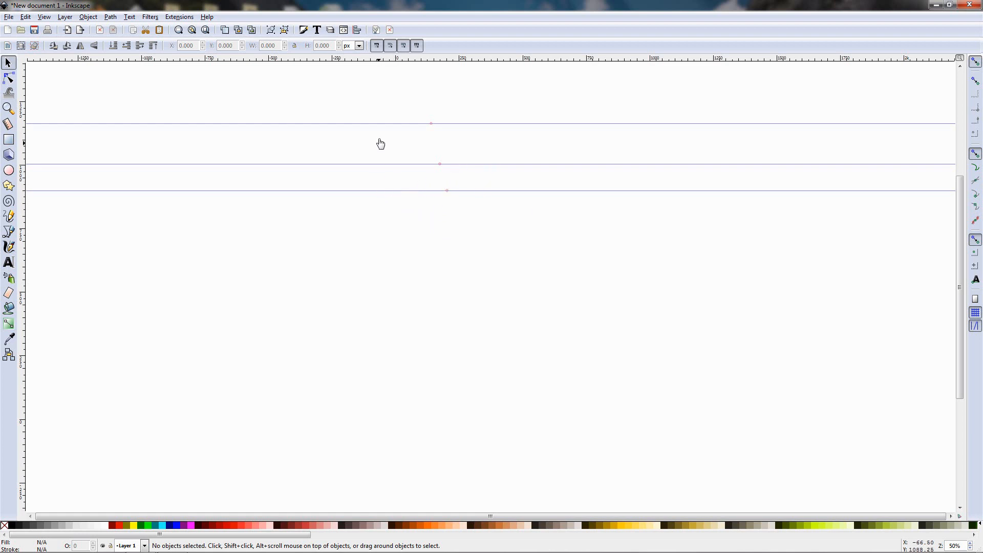
left_click(440, 58)
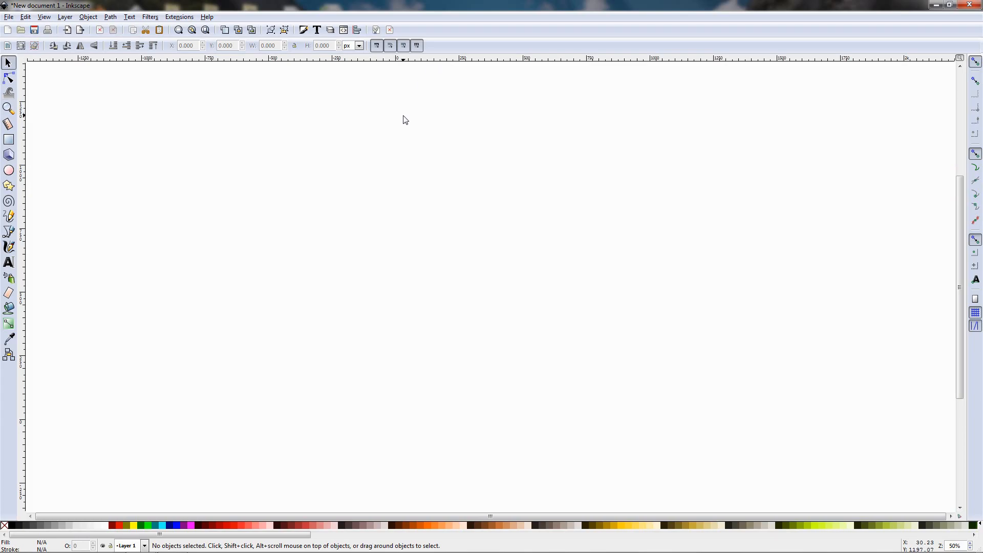
left_click(442, 57)
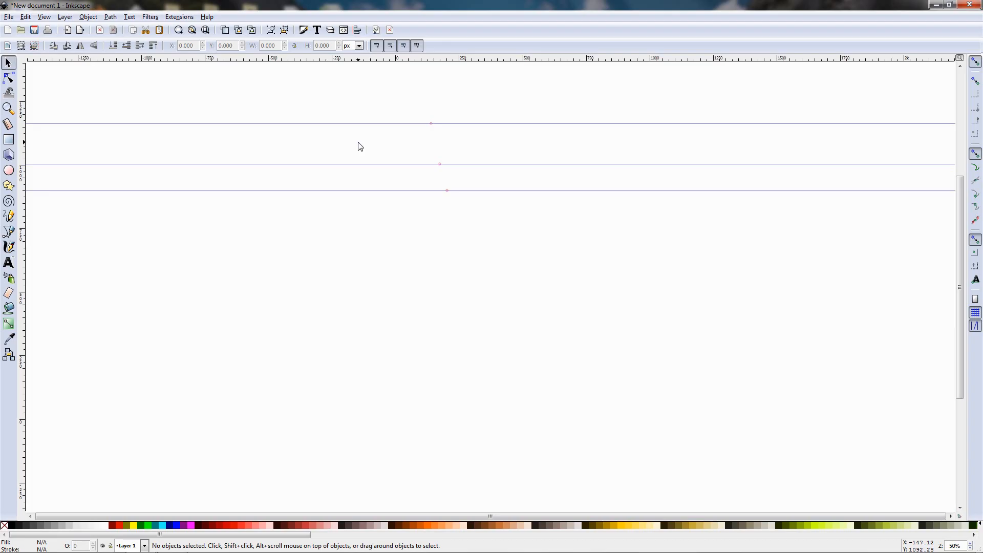
Change the uppermost guide's colour to light blue and label it TEXT.
double_click(380, 126)
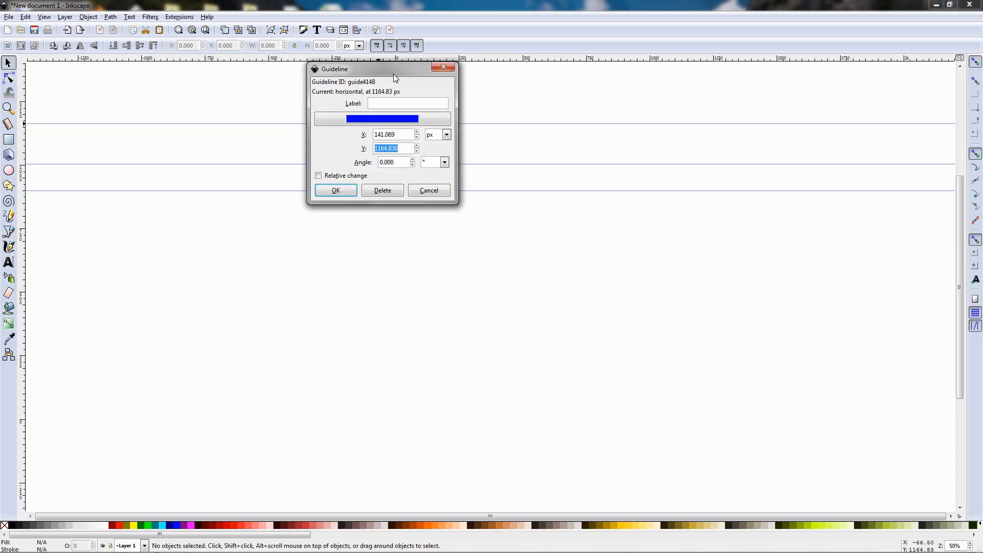
left_click(364, 174)
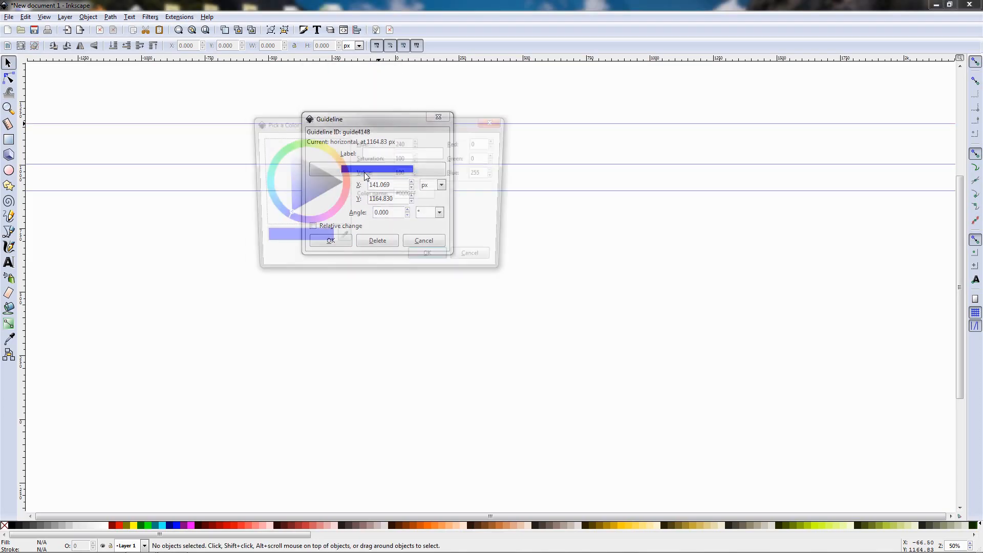
left_click(346, 182)
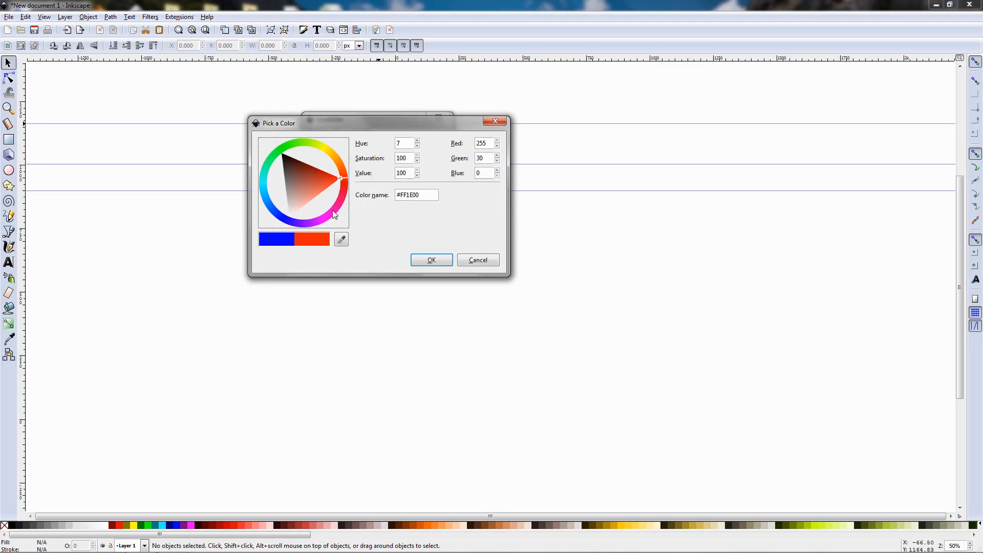
left_click(266, 187)
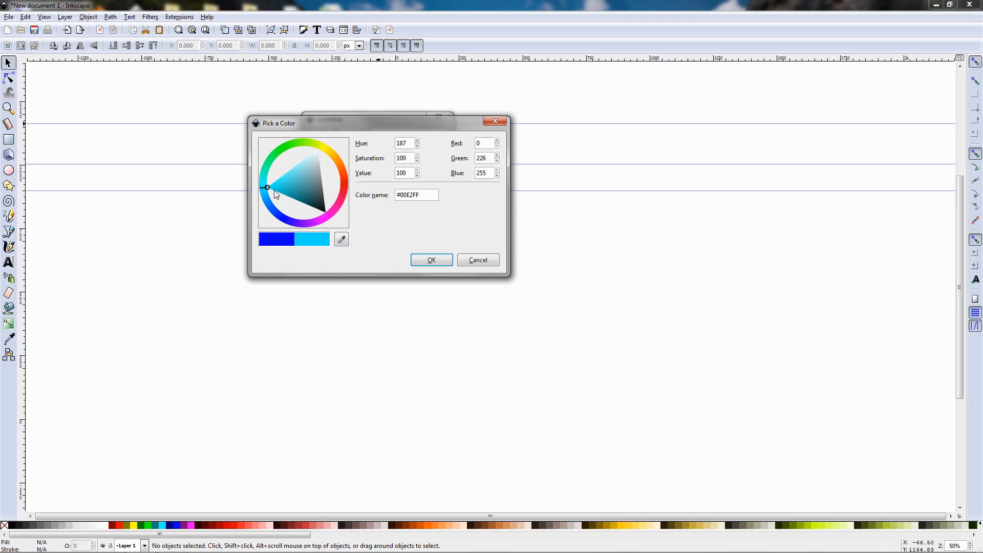
left_click(433, 260)
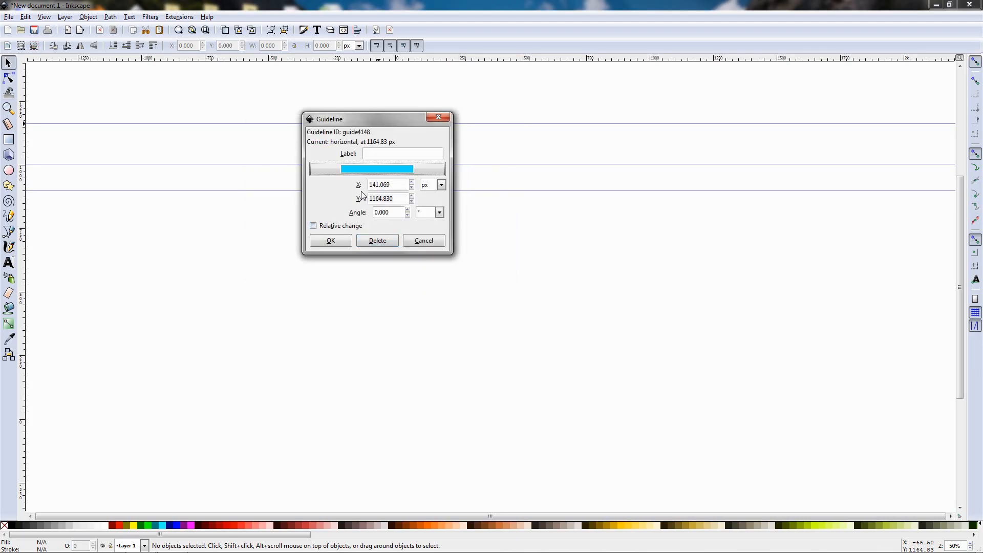
left_click(374, 154)
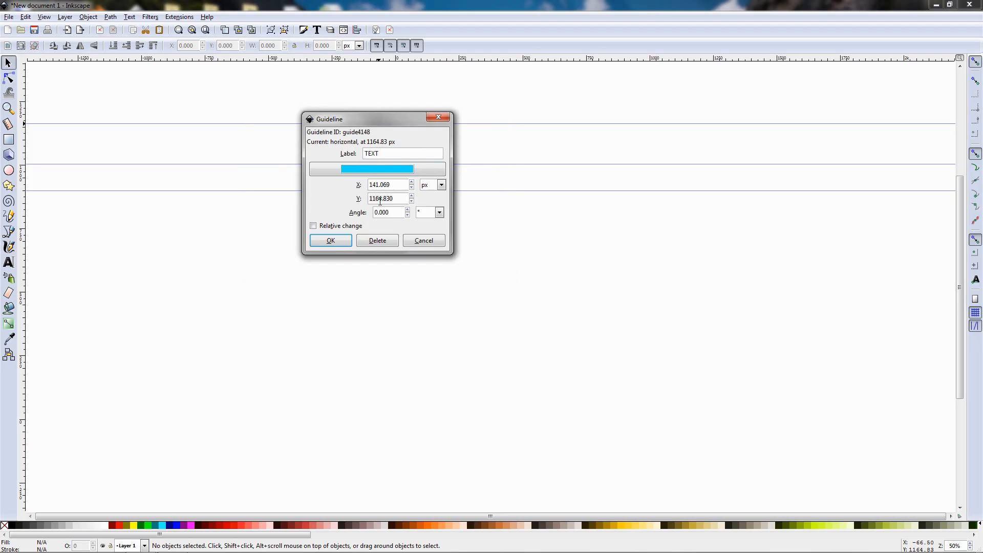
left_click(332, 240)
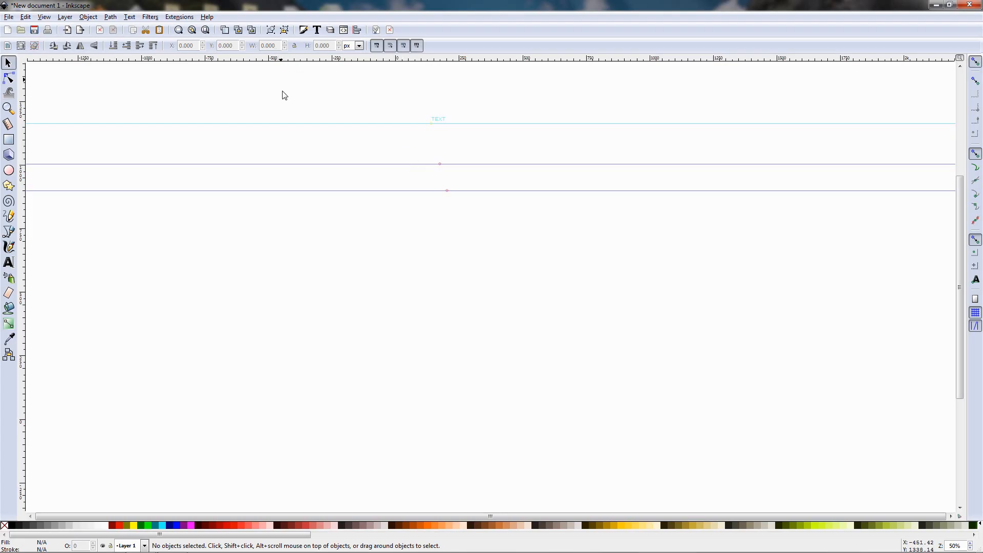
Draw a black rectangle about 1129 by 441 px over the guides and set its opacity to 100.
left_click(8, 139)
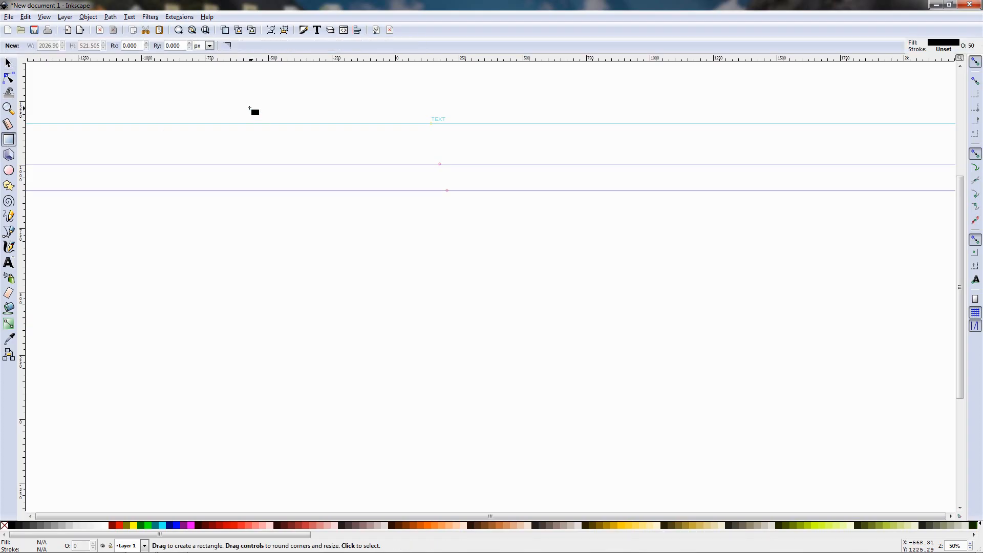
left_click_drag(237, 100, 524, 211)
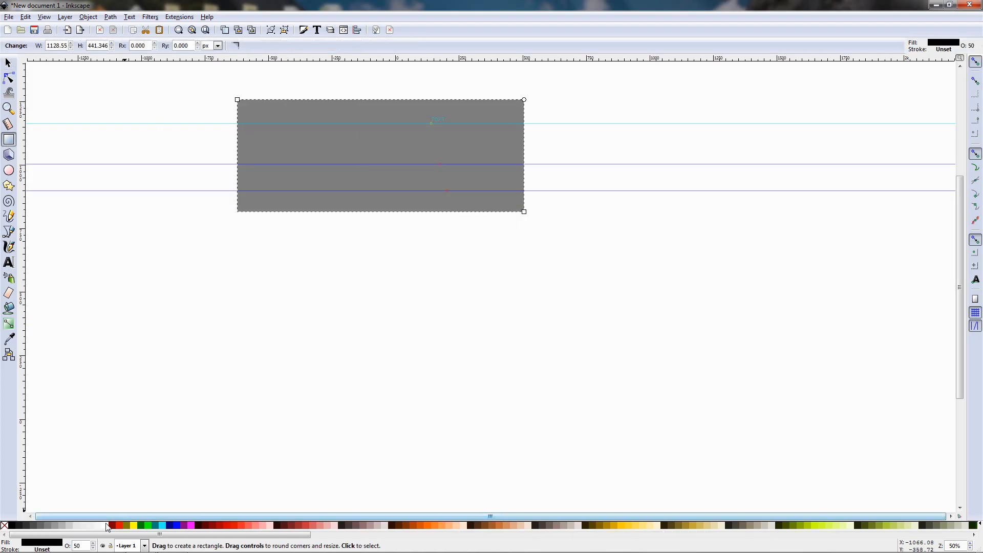
left_click_drag(83, 545, 67, 549)
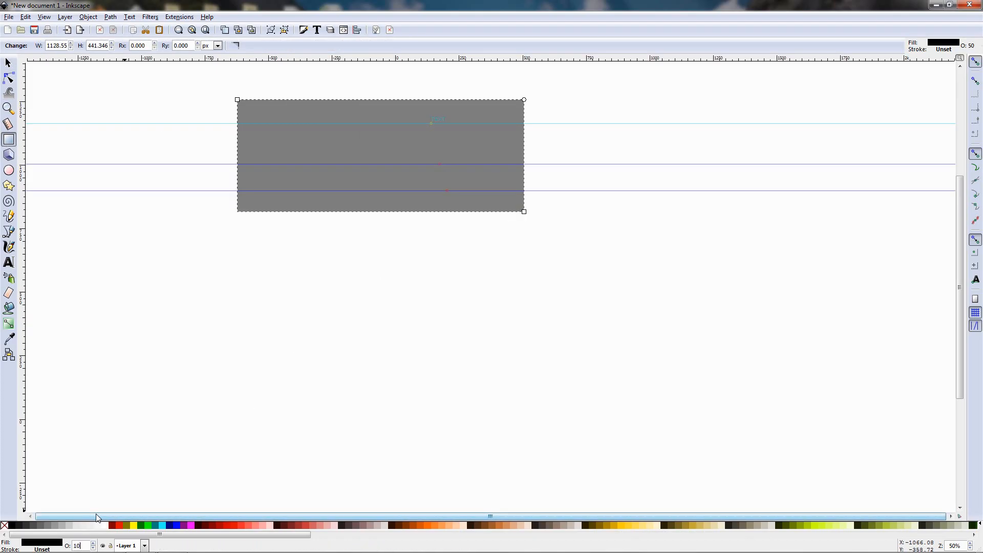
type("100")
key("Return")
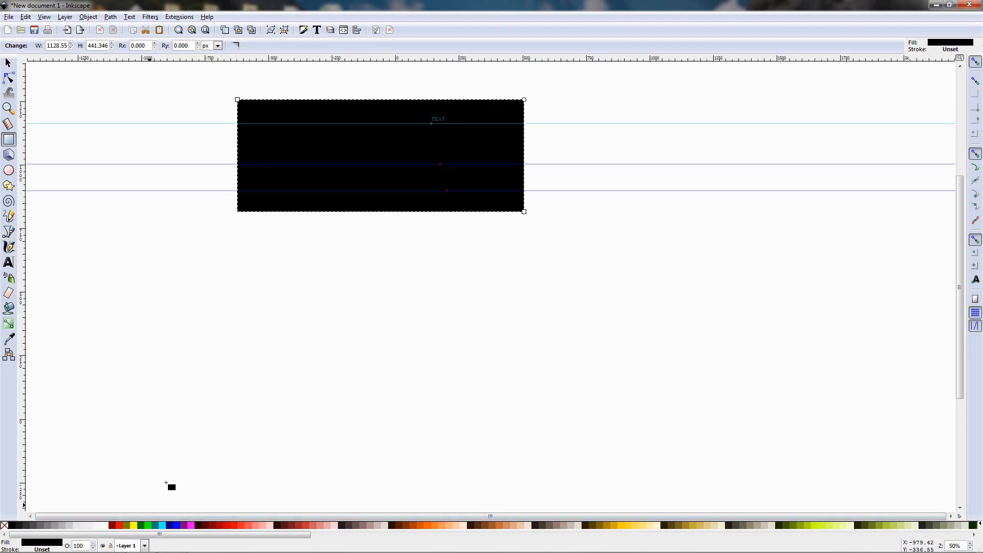
Double the rectangle's width by applying *2 to its current value.
left_click(8, 62)
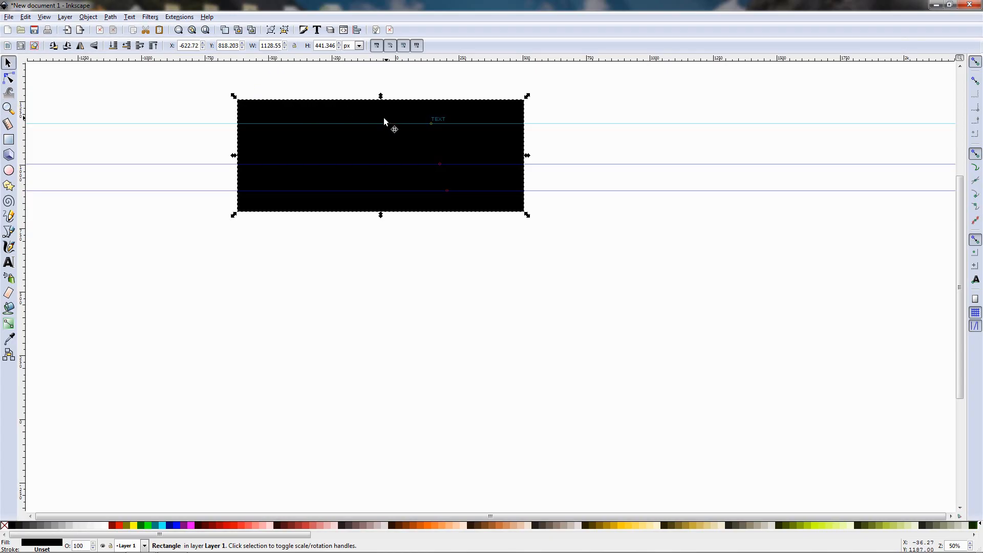
left_click(280, 47)
left_click(280, 46)
type("*")
type("2")
key("Return")
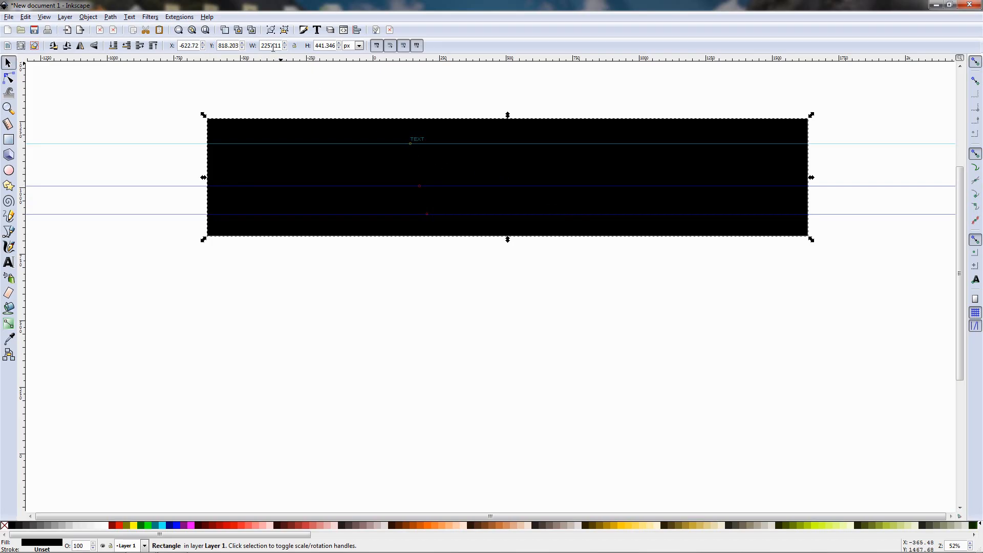
Apply a 2.0% blur to the rectangle.
left_click(302, 30)
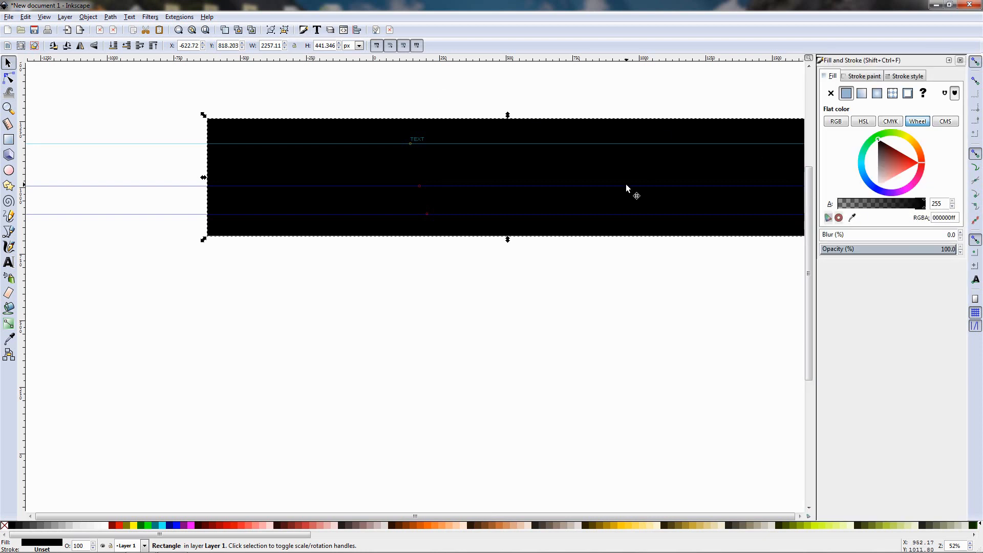
left_click(960, 232)
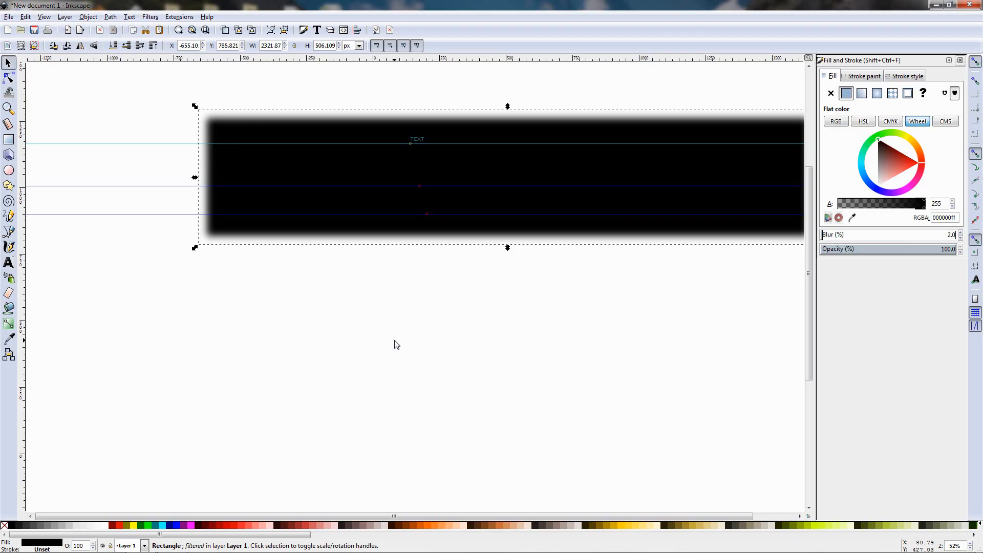
left_click(959, 61)
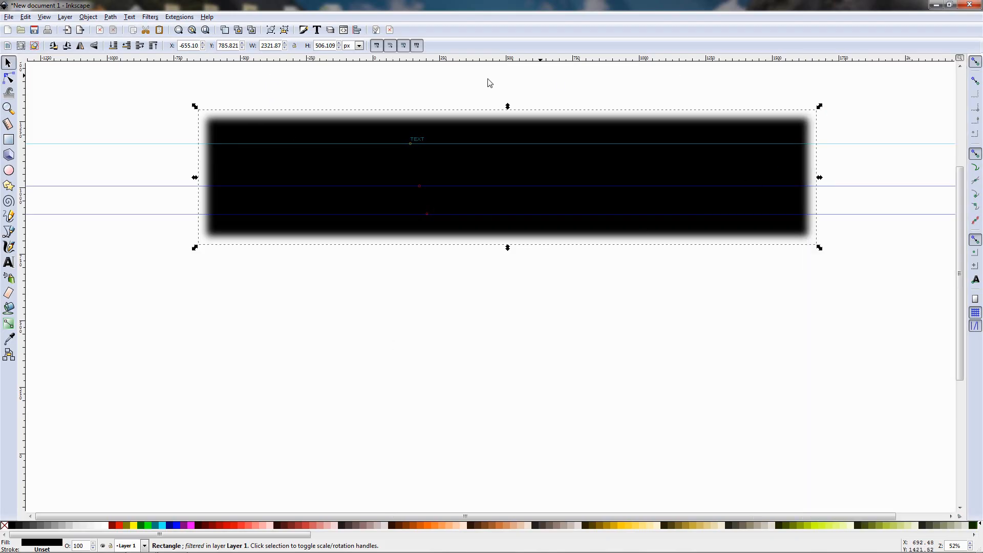
Add Layer 2 and Layer 3, each above the current layer, and enlarge the layer list to show all layers.
left_click(331, 31)
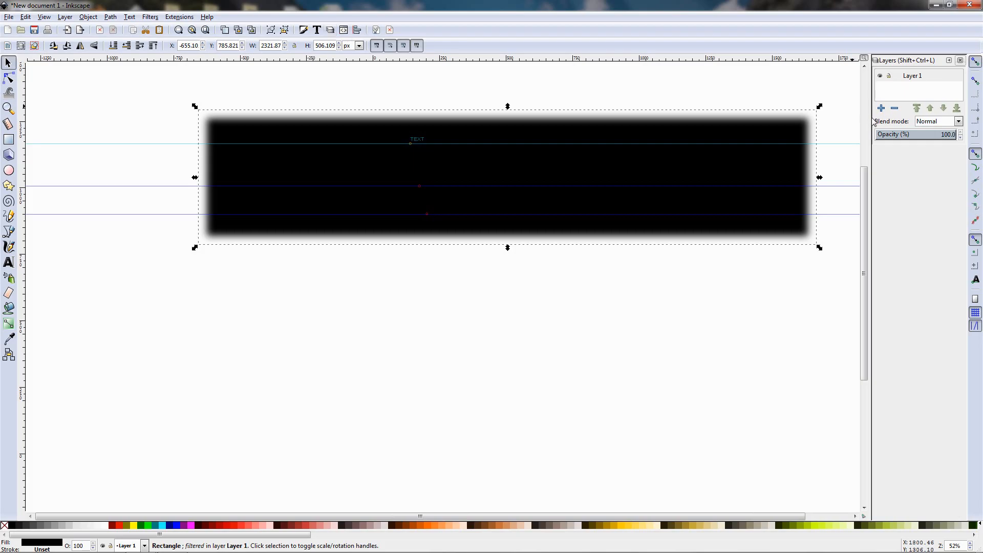
left_click_drag(870, 121, 830, 119)
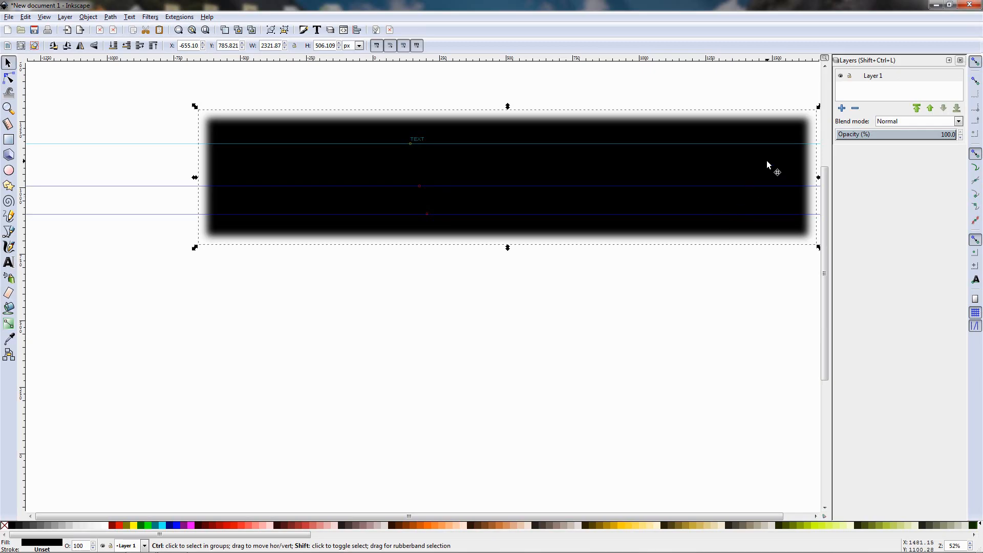
left_click(841, 109)
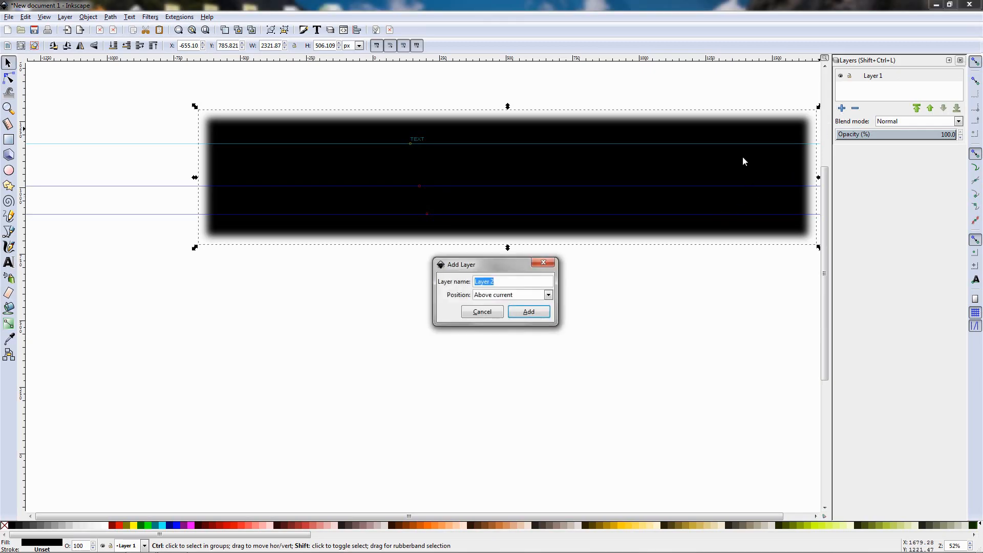
left_click(528, 312)
left_click(841, 108)
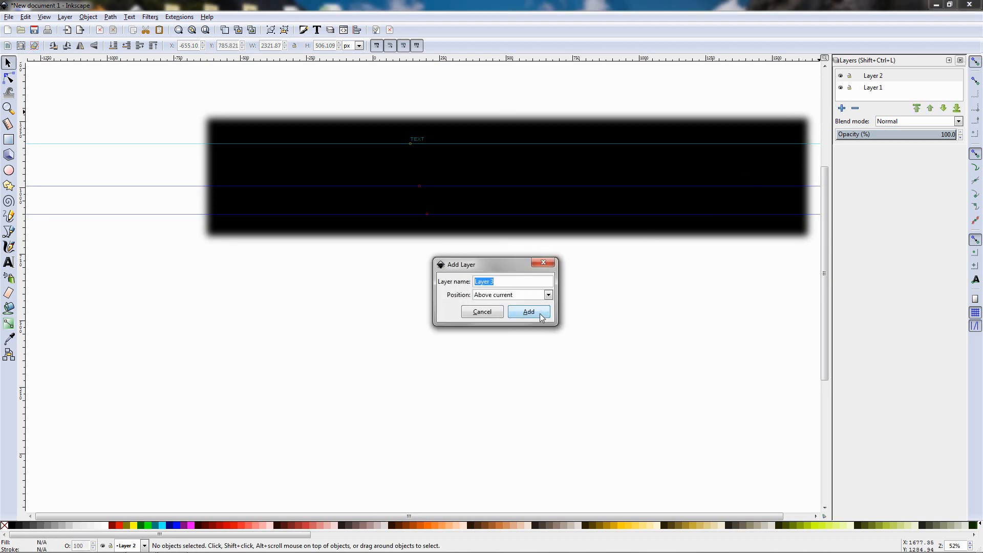
left_click(541, 318)
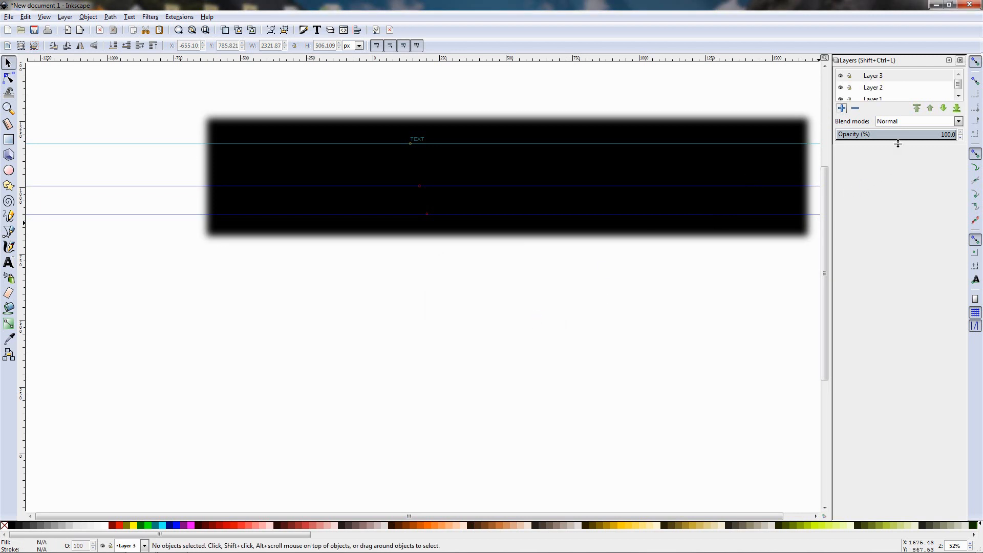
left_click_drag(897, 144, 900, 229)
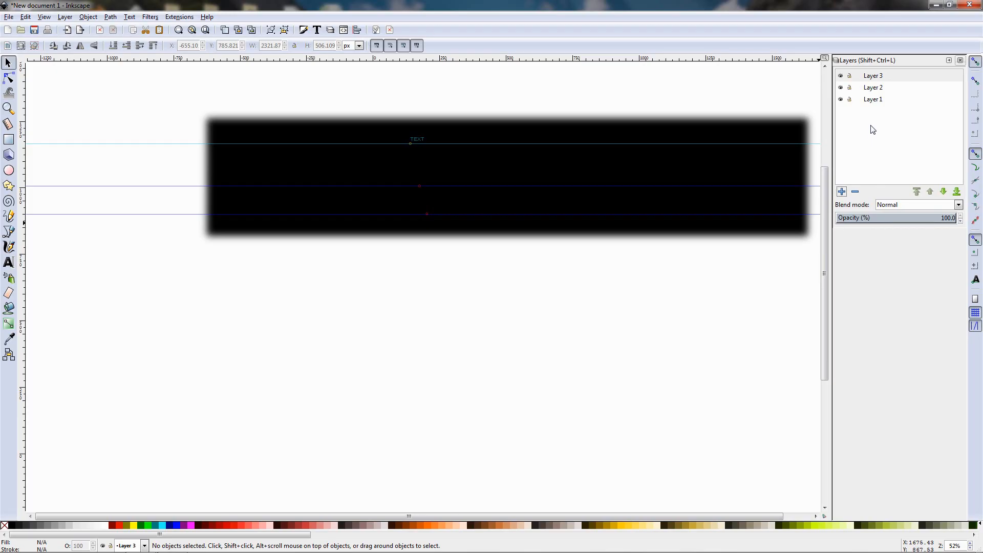
Move Layer 1 to the top of the layer order and Layer 3 to the bottom.
left_click(877, 103)
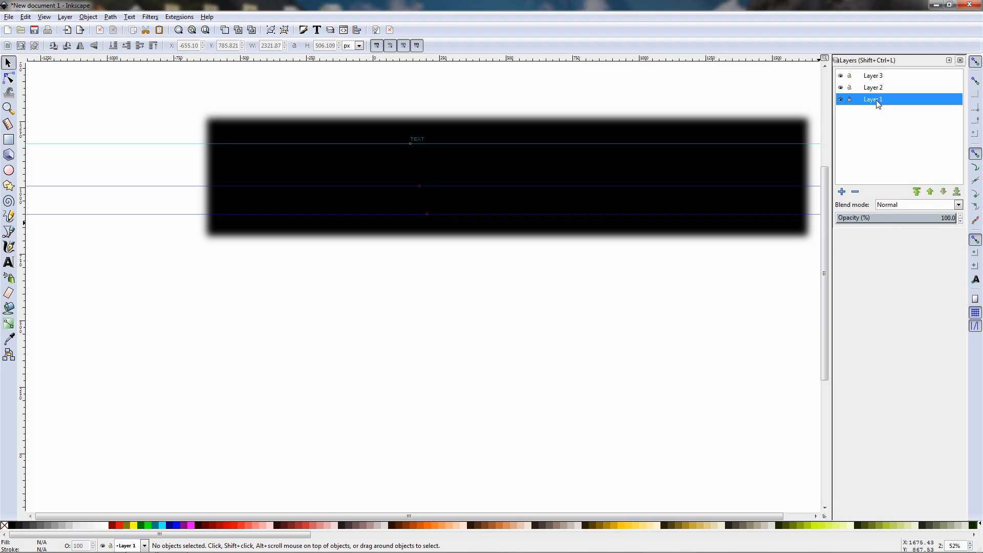
mouse_move(877, 102)
left_mouse_down()
mouse_move(880, 71)
mouse_move(880, 100)
mouse_move(878, 77)
mouse_move(873, 98)
mouse_move(871, 87)
mouse_move(880, 102)
left_mouse_up()
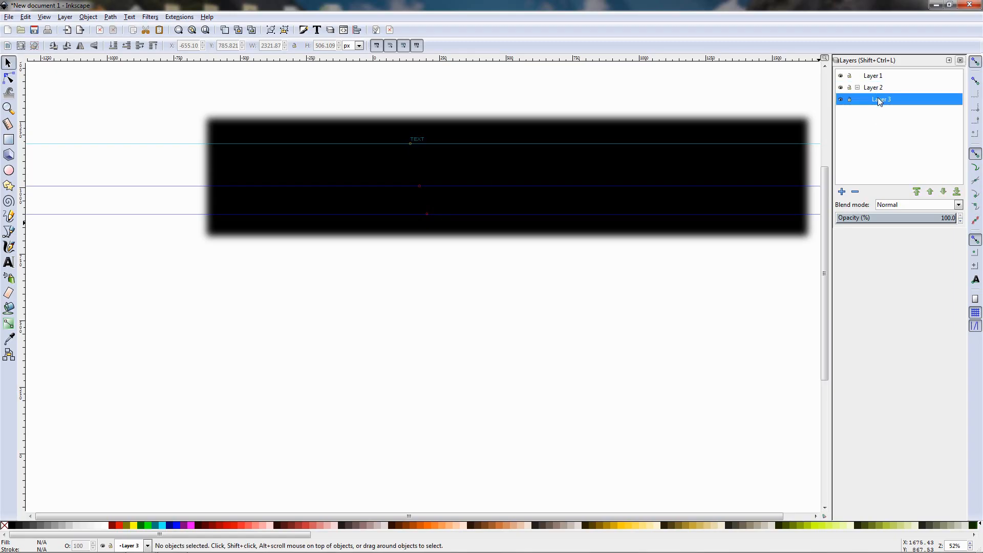
left_click_drag(878, 100, 872, 162)
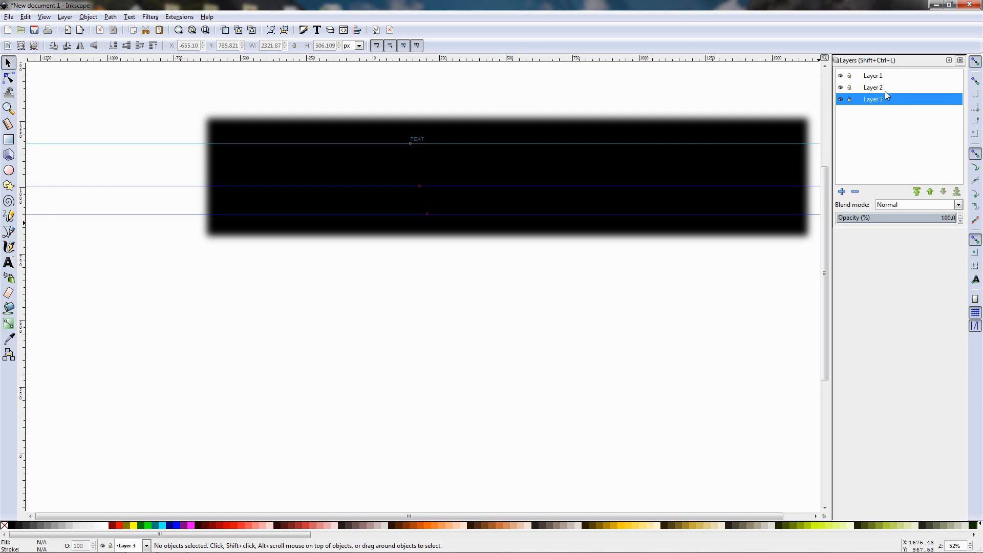
Nest Layer 3 and Layer 2 as sublayers of Layer 1.
left_click_drag(882, 99, 879, 77)
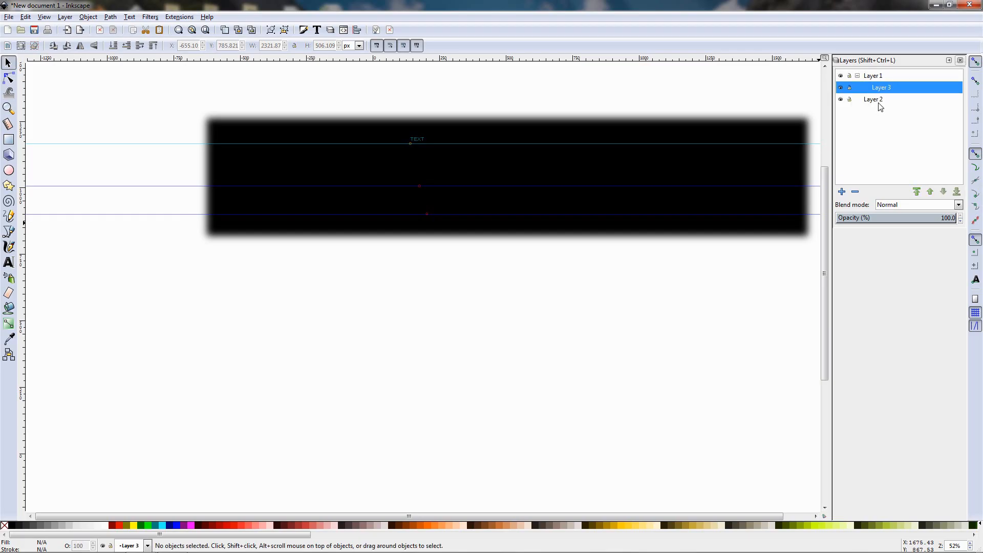
left_click(877, 101)
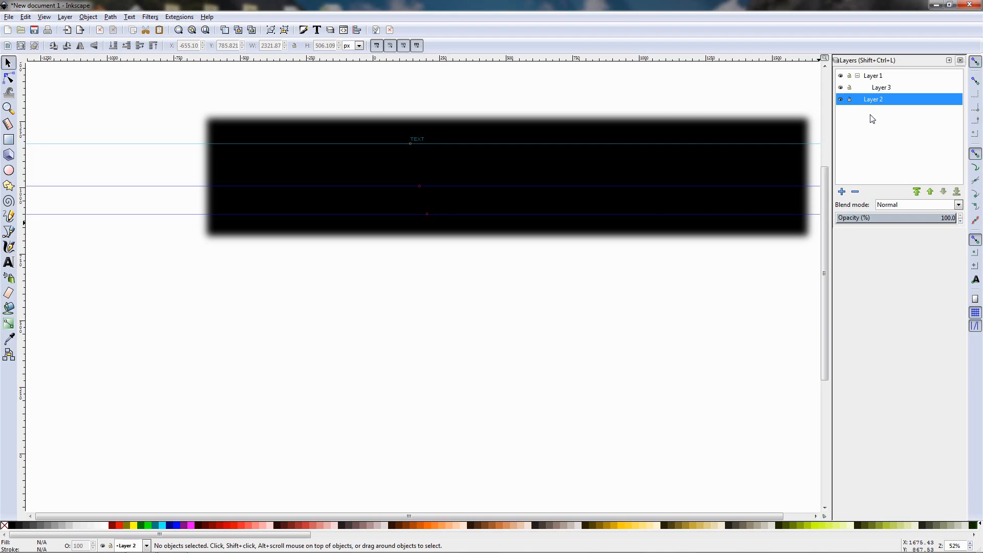
left_click_drag(876, 100, 874, 77)
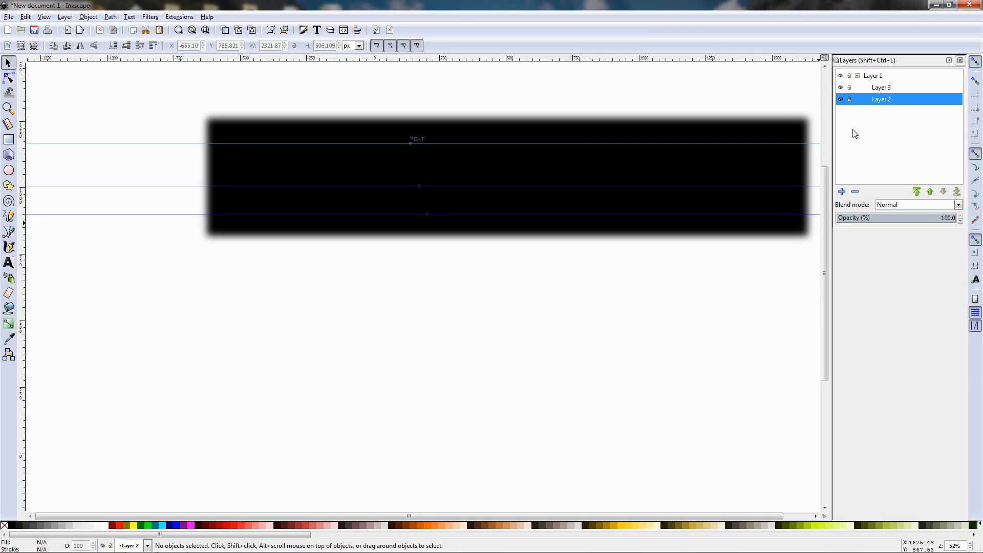
right_click(879, 100)
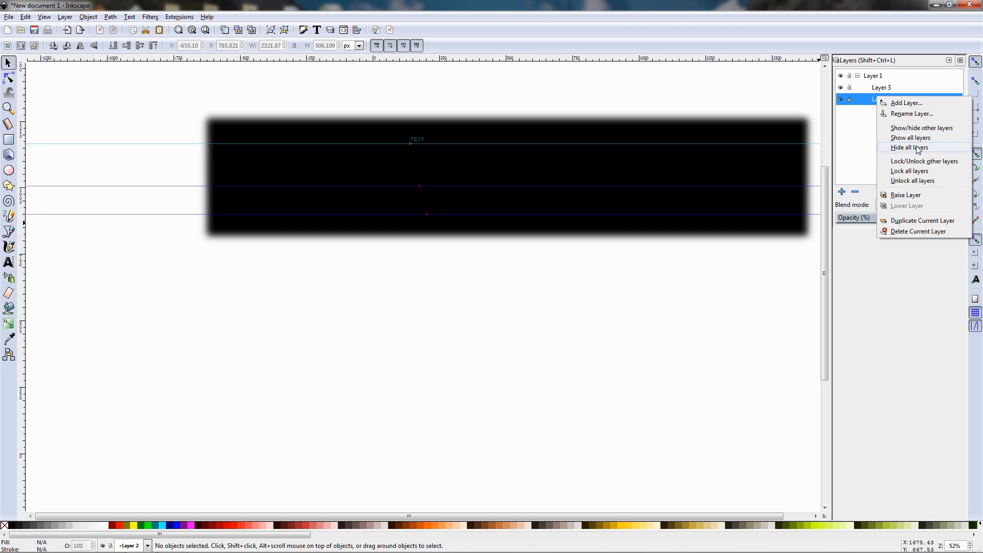
left_click(871, 104)
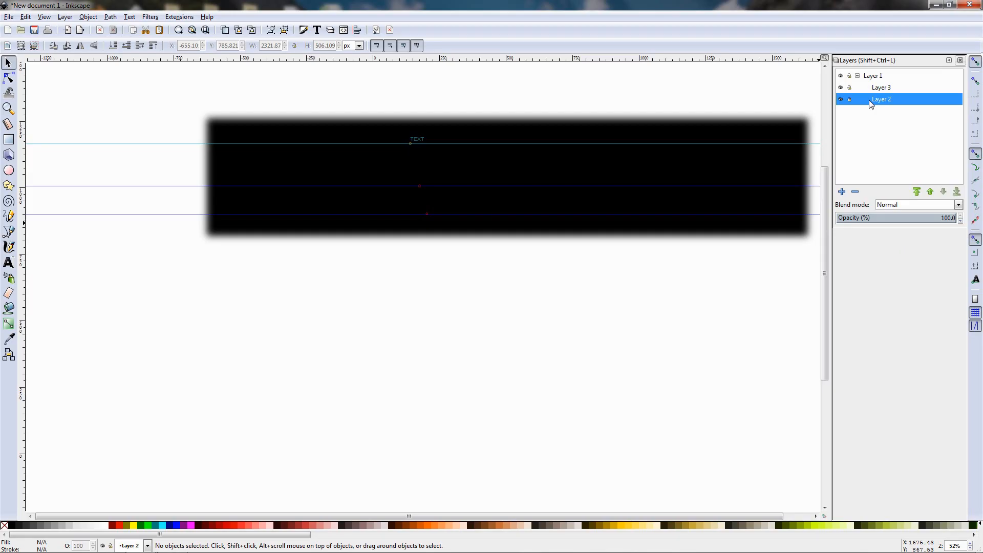